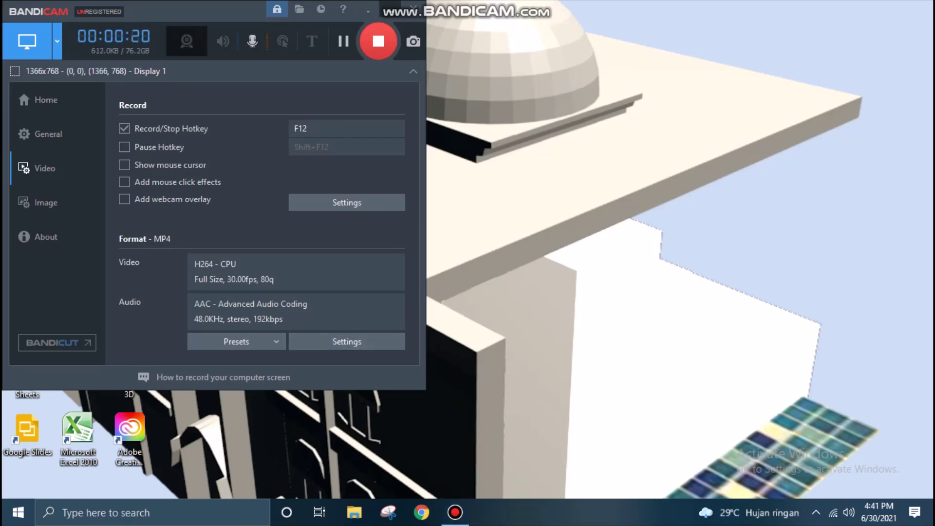
Minimize the Bandicam recorder window so the desktop shows while recording continues.
{"action": "left_click", "coordinate": [455, 512]}
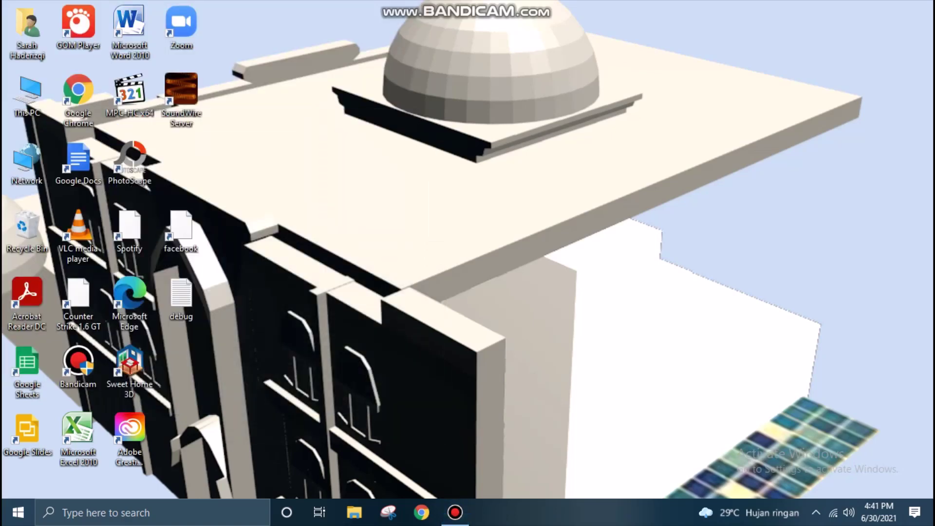
Launch Sweet Home 3D from its desktop shortcut.
{"action": "left_click", "coordinate": [129, 370]}
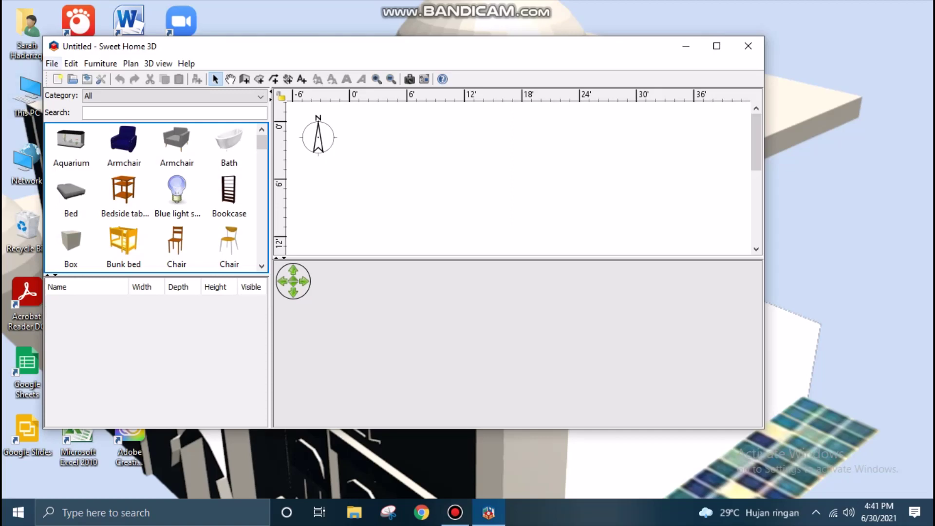
Open the recent project genteng dengan material part 2.sh3d.
{"action": "left_click", "coordinate": [52, 63]}
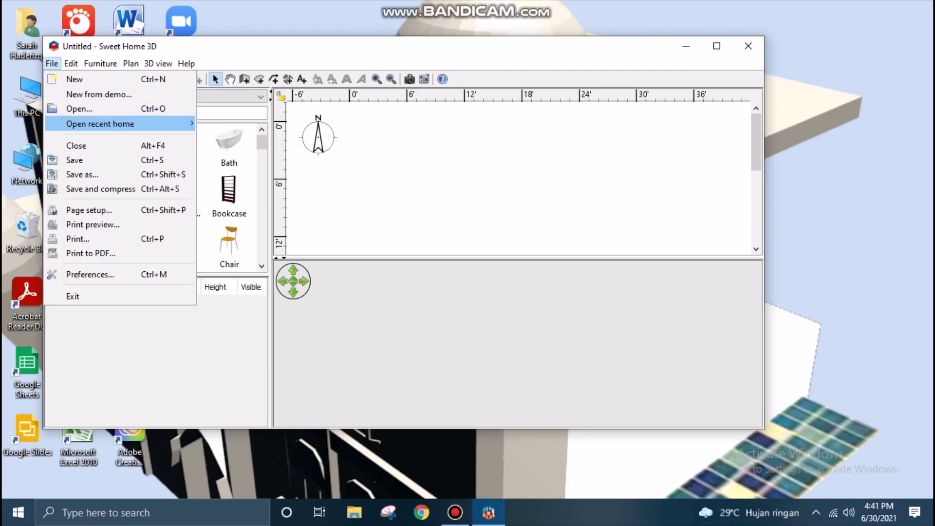
{"action": "key", "text": "Return"}
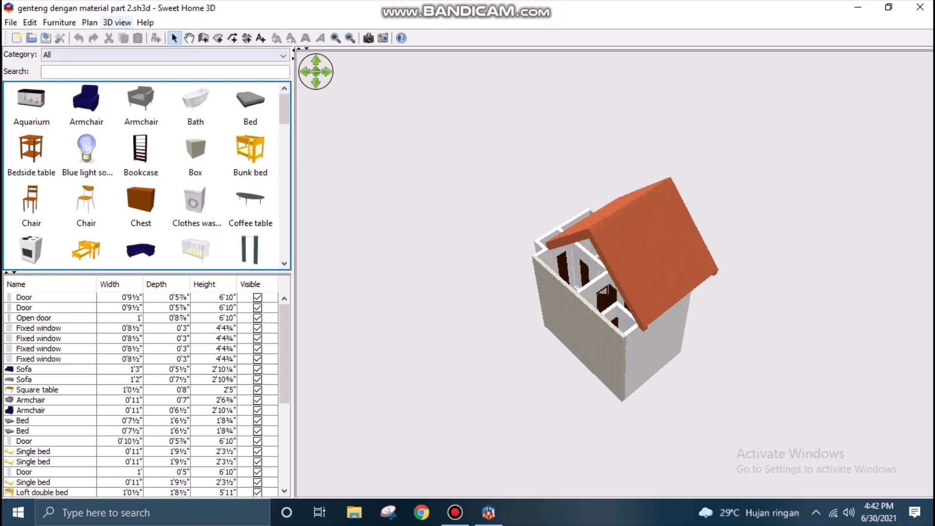
Export the house to OBJ format as GENTENG in the tutorial 3d folder.
{"action": "left_click", "coordinate": [117, 22]}
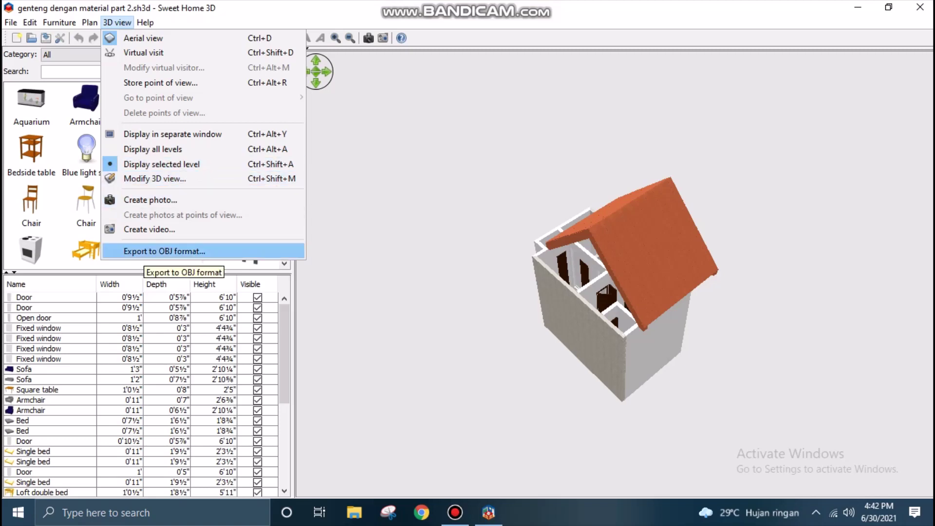
{"action": "key", "text": "Escape"}
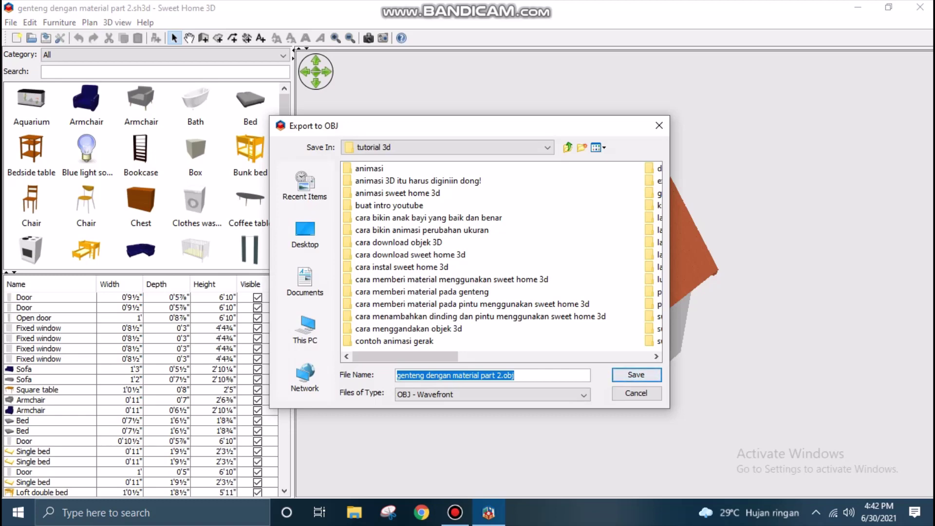
{"action": "type", "text": "G"}
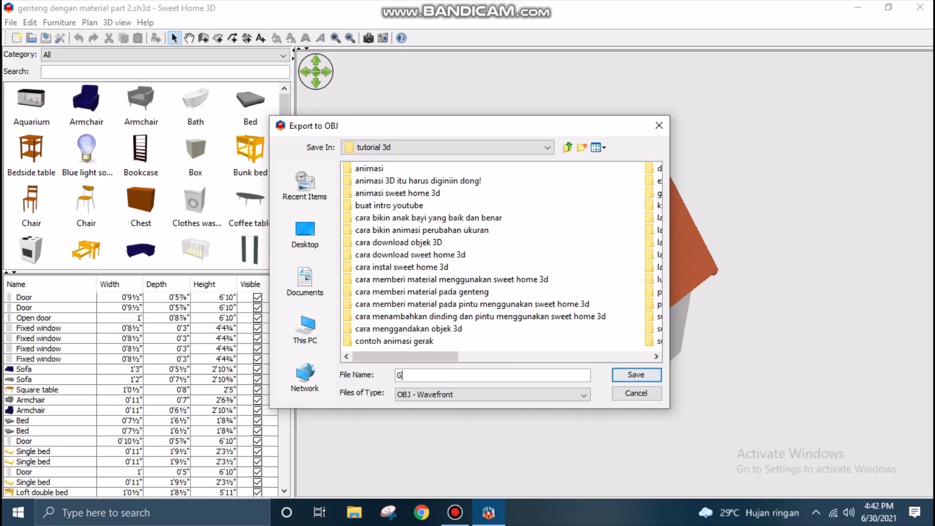
{"action": "type", "text": "ENTEN"}
{"action": "type", "text": "G"}
{"action": "key", "text": "Return"}
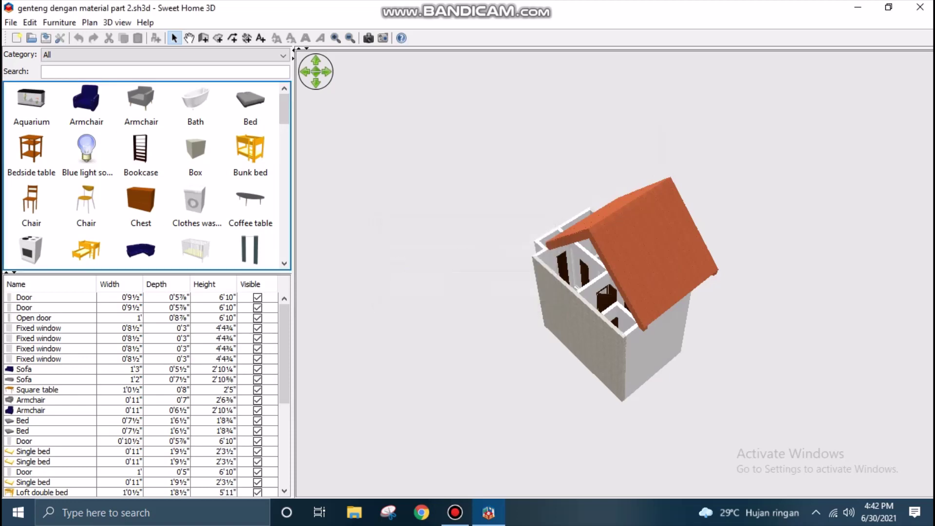
Export the house to OBJ again under the default name genteng dengan material part 2.obj.
{"action": "left_click", "coordinate": [117, 23]}
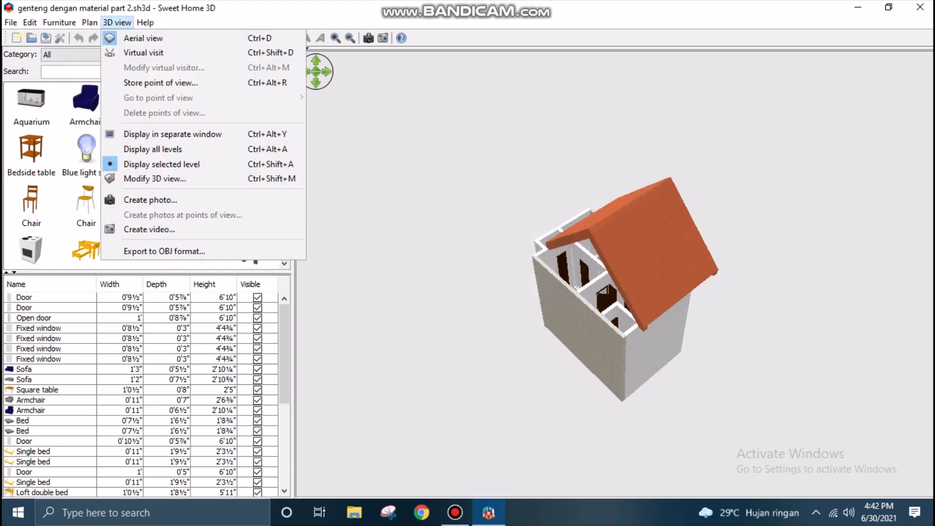
{"action": "key", "text": "Escape"}
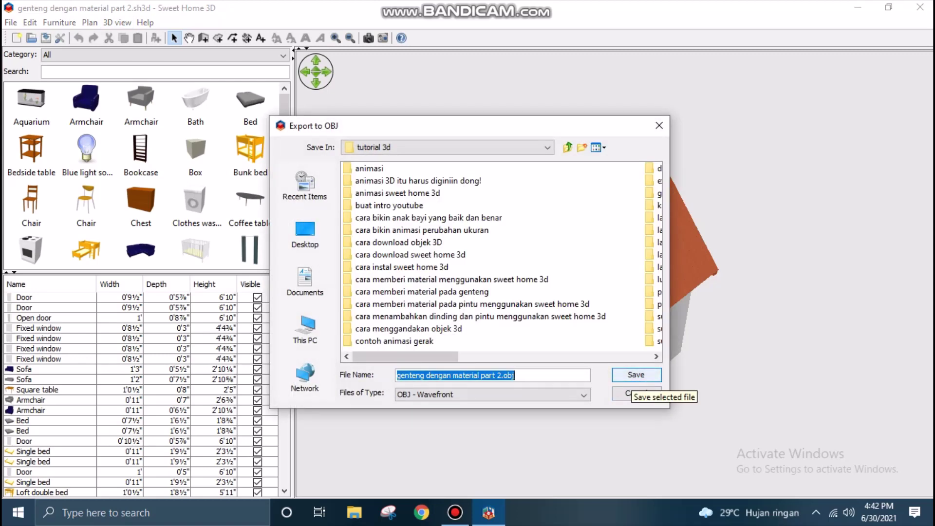
{"action": "left_click", "coordinate": [633, 376]}
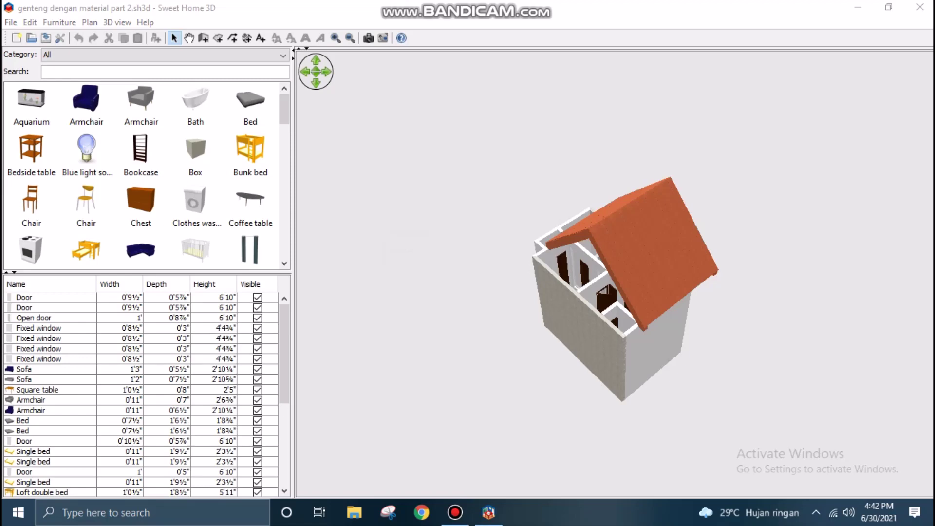
Search Windows for 'blender' and open the blender-2.78-windows32.zip archive in WinRAR.
{"action": "left_click", "coordinate": [105, 513]}
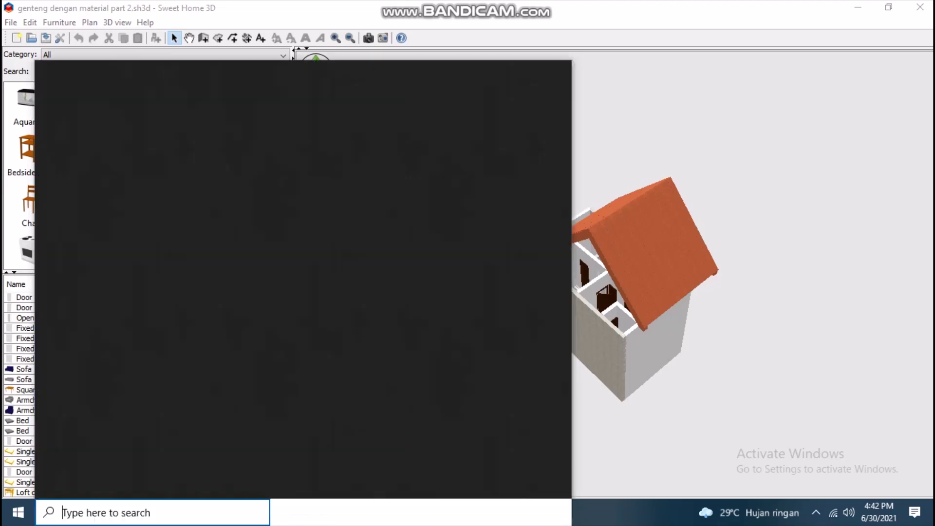
{"action": "type", "text": "bl"}
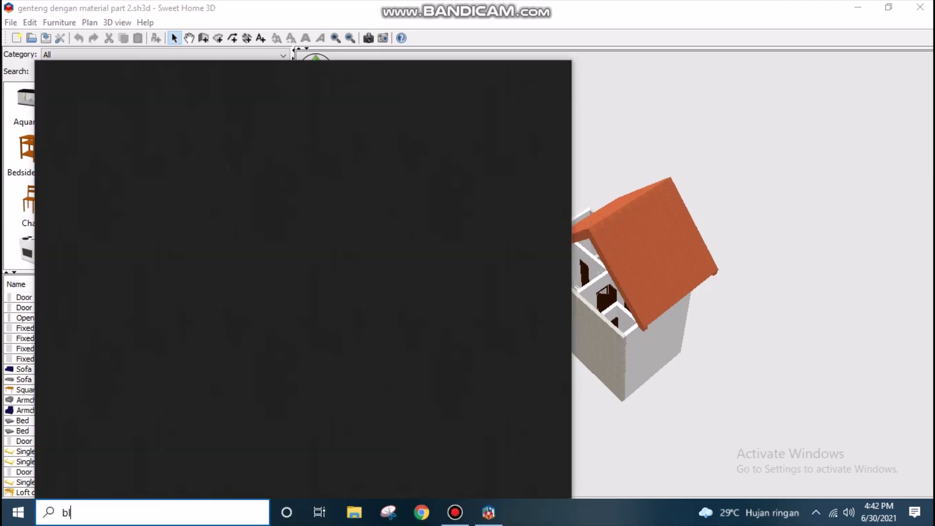
{"action": "type", "text": "ender"}
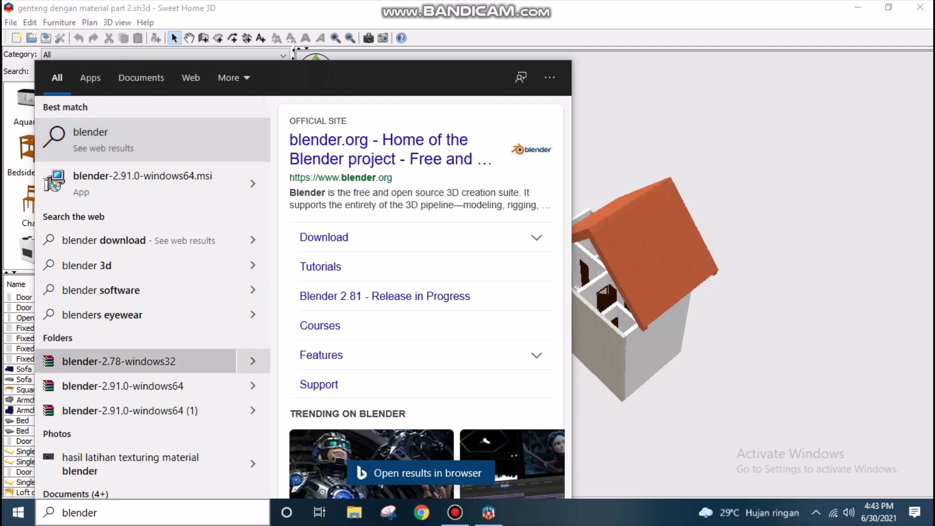
{"action": "key", "text": "Escape"}
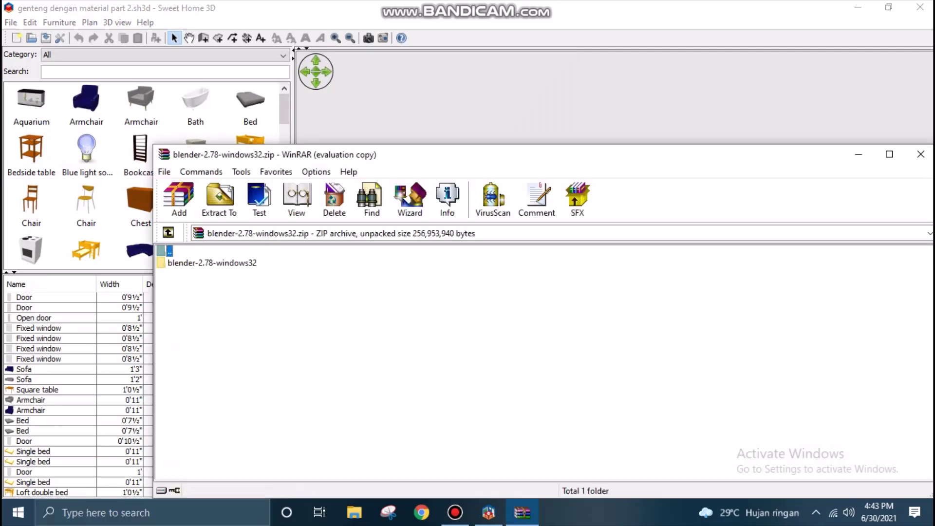
Dismiss the WinRAR licence reminder and run blender.exe from the blender-2.78-windows32 folder.
{"action": "key", "text": "Tab"}
{"action": "key", "text": "Tab"}
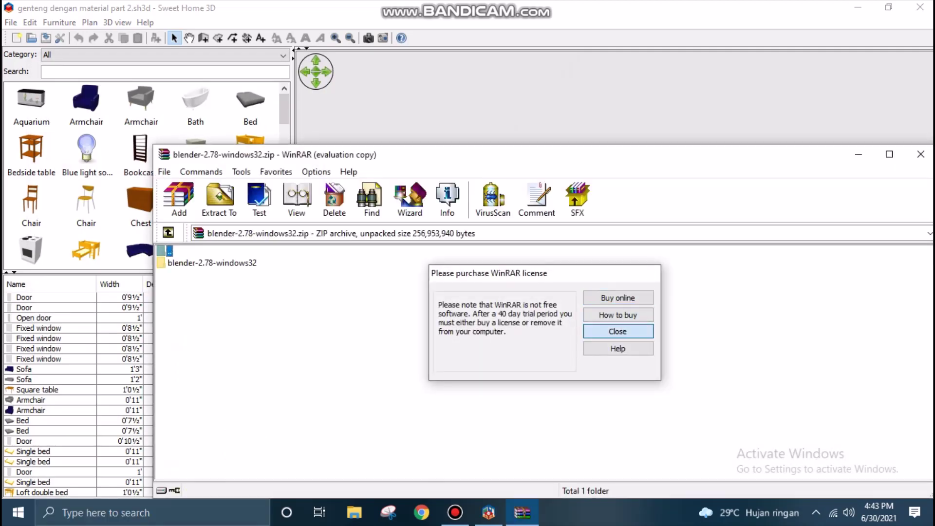
{"action": "key", "text": "Return"}
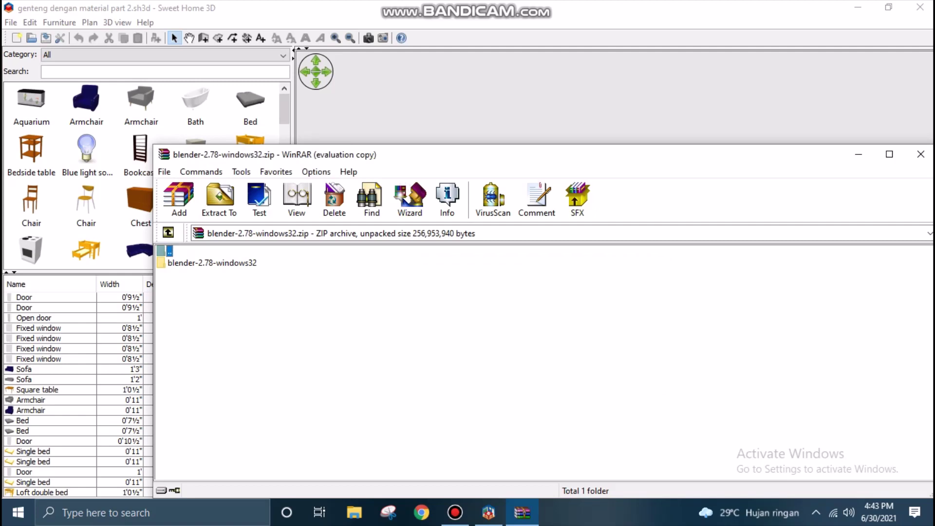
{"action": "key", "text": "Down"}
{"action": "key", "text": "Return"}
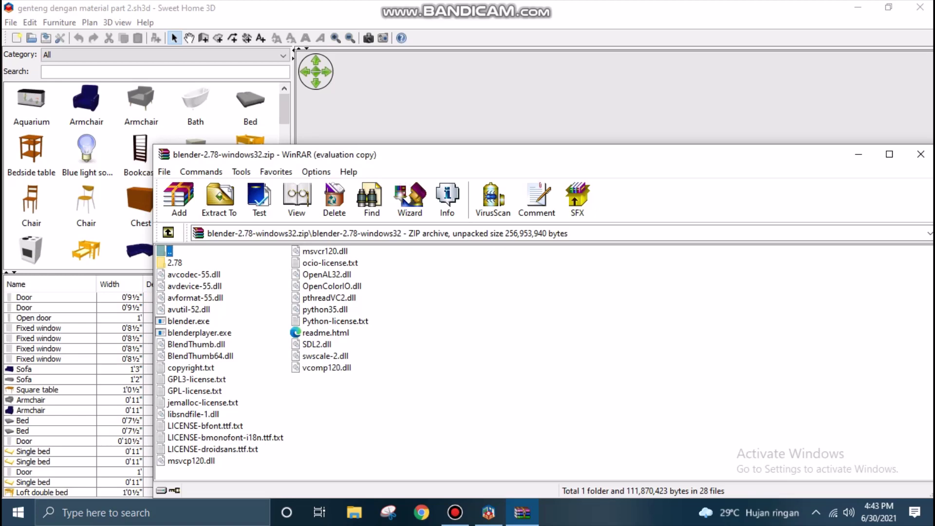
{"action": "key", "text": "b"}
{"action": "key", "text": "Return"}
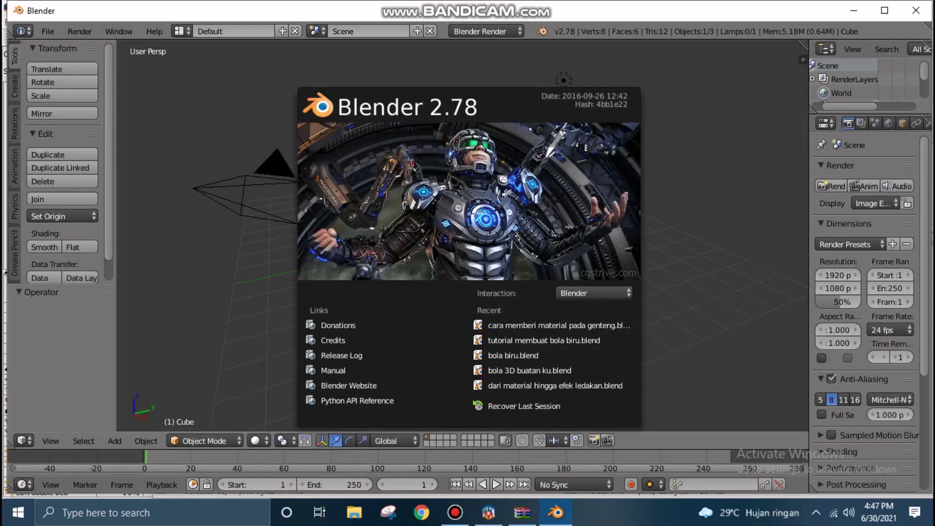
Dismiss the Blender splash screen and delete the default cube.
{"action": "key", "text": "Escape"}
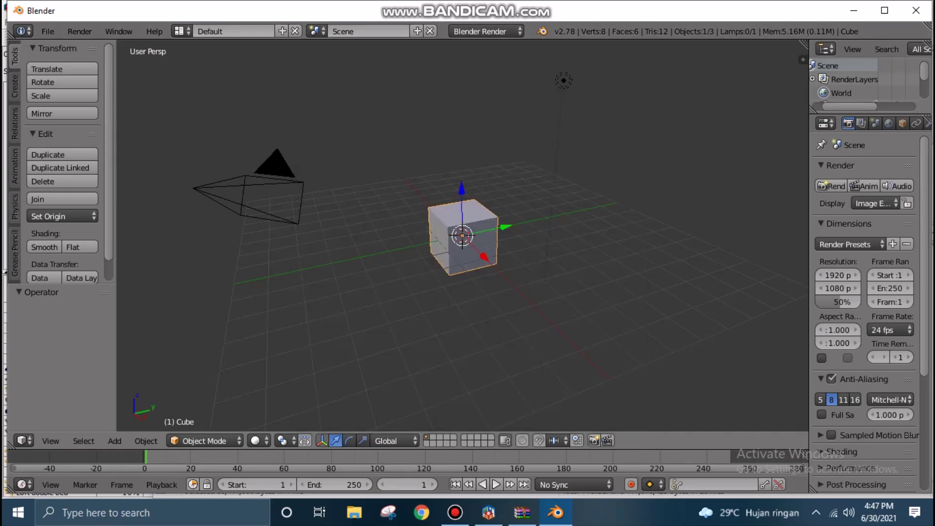
{"action": "key", "text": "x"}
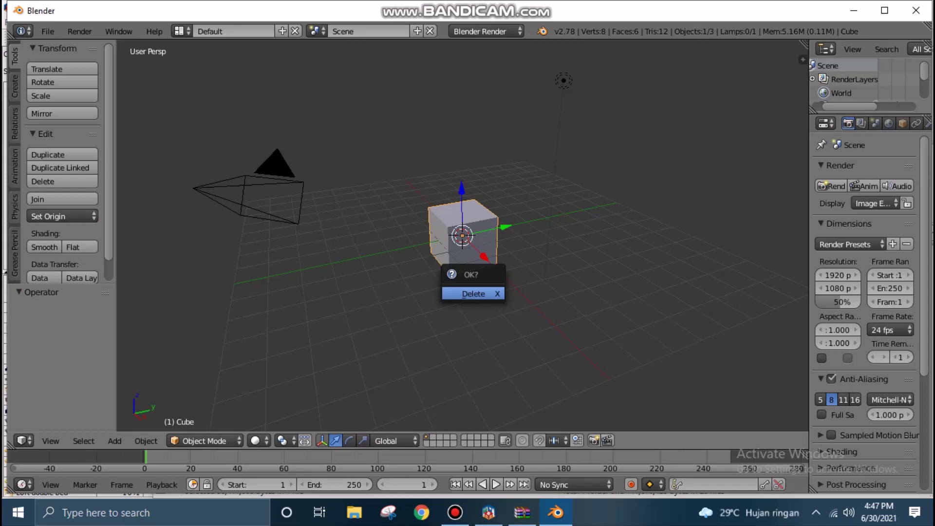
{"action": "left_click", "coordinate": [473, 294]}
{"action": "left_click", "coordinate": [48, 31]}
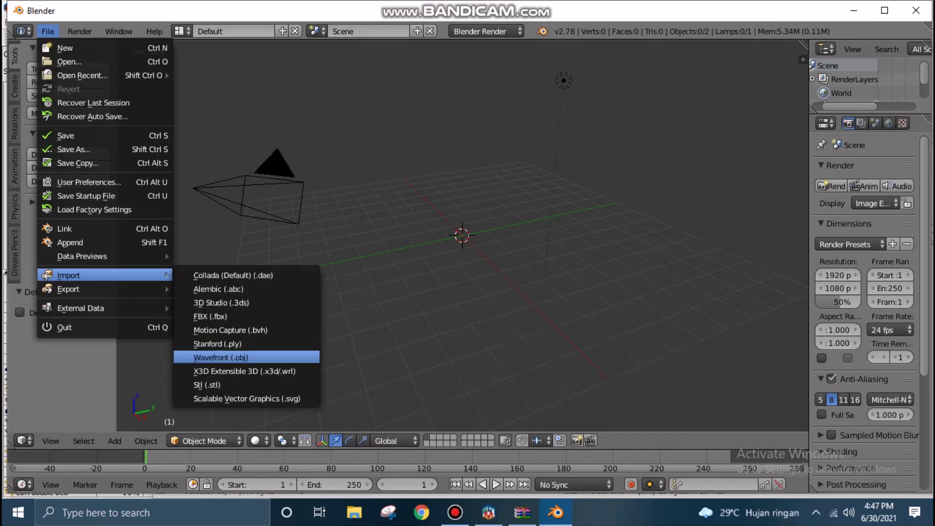
Import GENTENG.obj from the tutorial 3d folder as a Wavefront OBJ.
{"action": "left_click", "coordinate": [229, 358]}
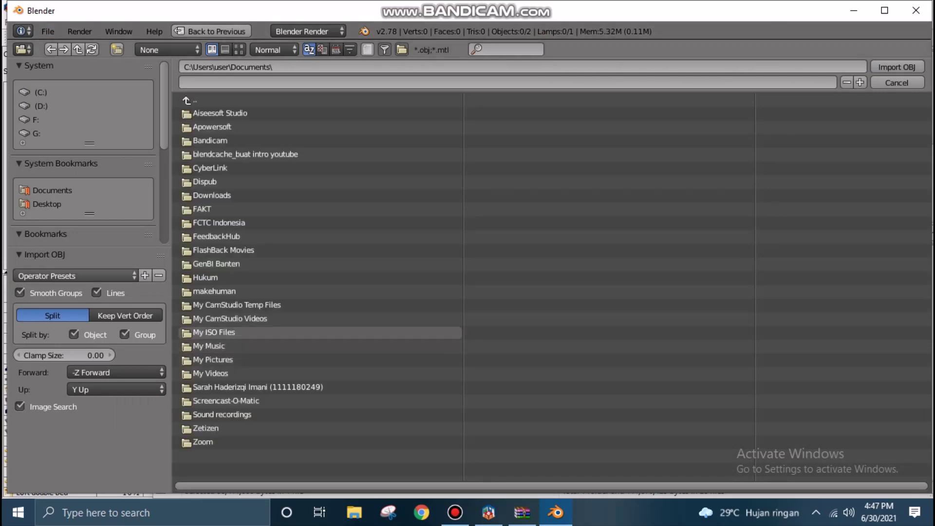
{"action": "scroll", "coordinate": [83, 151], "scroll_direction": "down", "scroll_amount": 5}
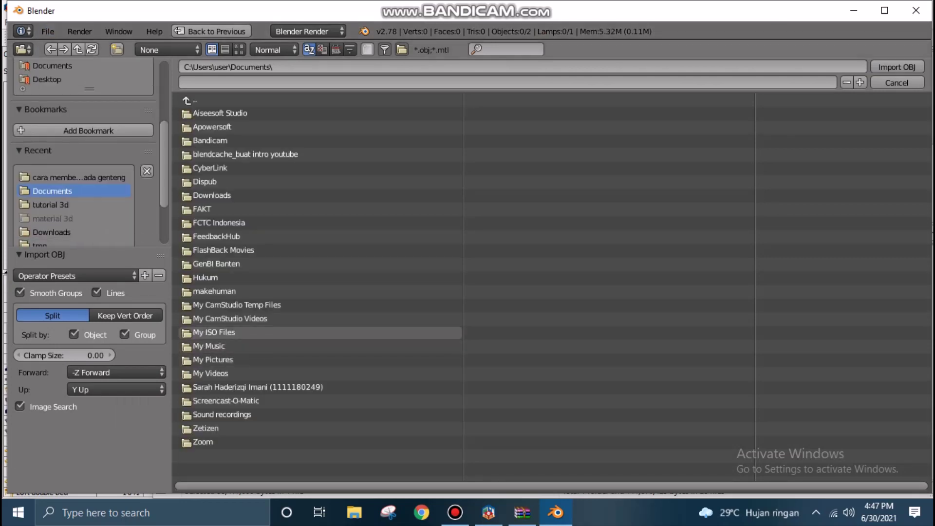
{"action": "left_click", "coordinate": [51, 205]}
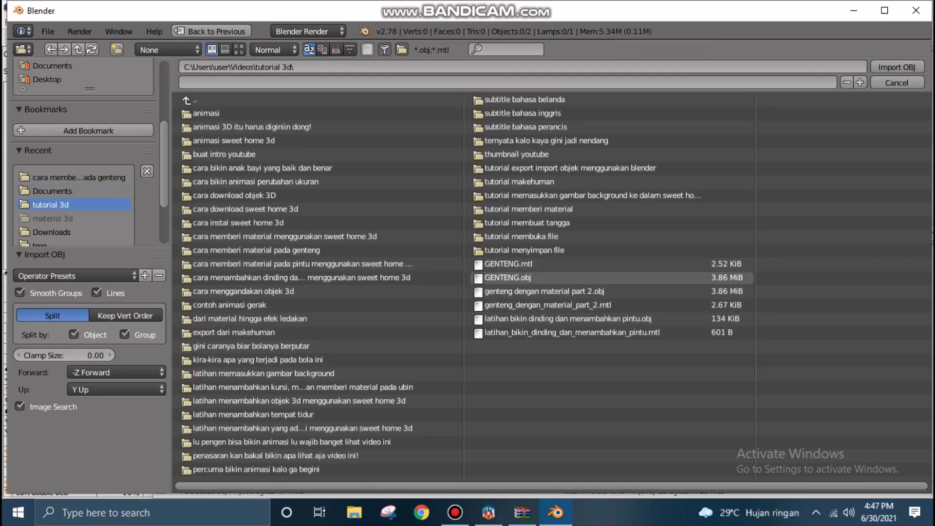
{"action": "left_click", "coordinate": [509, 277]}
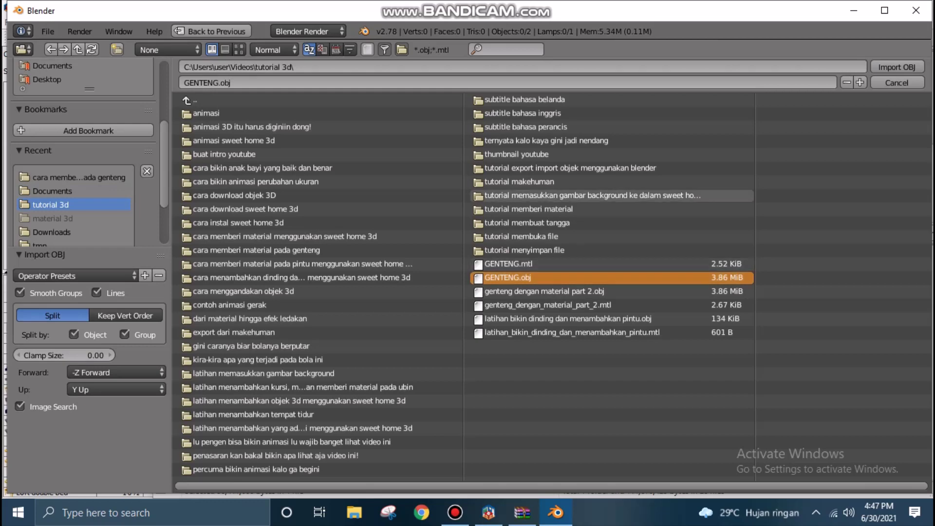
{"action": "left_click", "coordinate": [896, 67]}
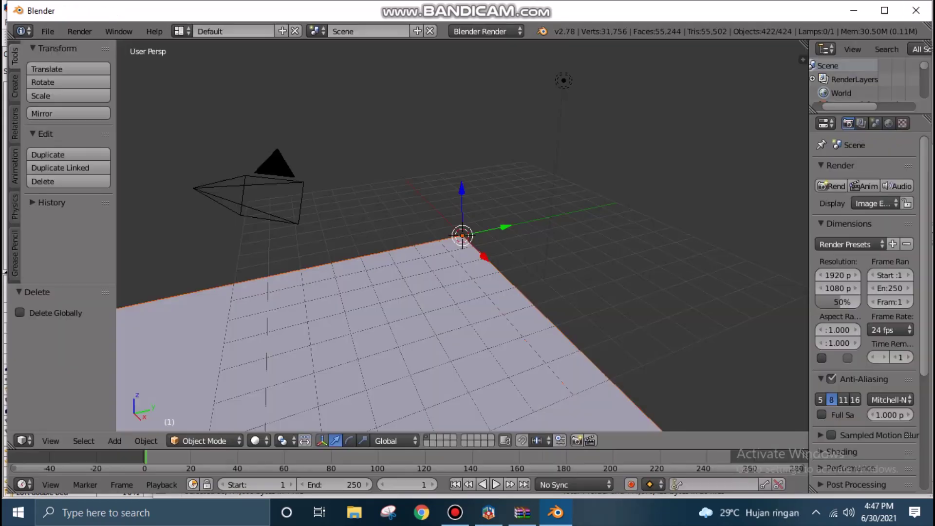
Zoom the viewport out until the whole imported house is visible.
{"action": "scroll", "coordinate": [461, 236], "scroll_direction": "down", "scroll_amount": 2}
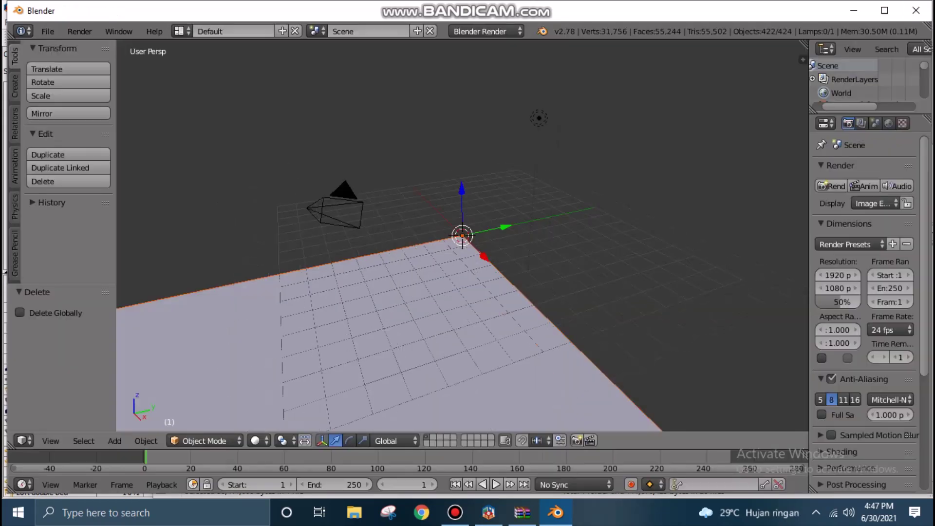
{"action": "scroll", "coordinate": [462, 236], "scroll_direction": "down", "scroll_amount": 2}
{"action": "scroll", "coordinate": [462, 236], "scroll_direction": "down", "scroll_amount": 2}
{"action": "scroll", "coordinate": [462, 236], "scroll_direction": "up", "scroll_amount": 8}
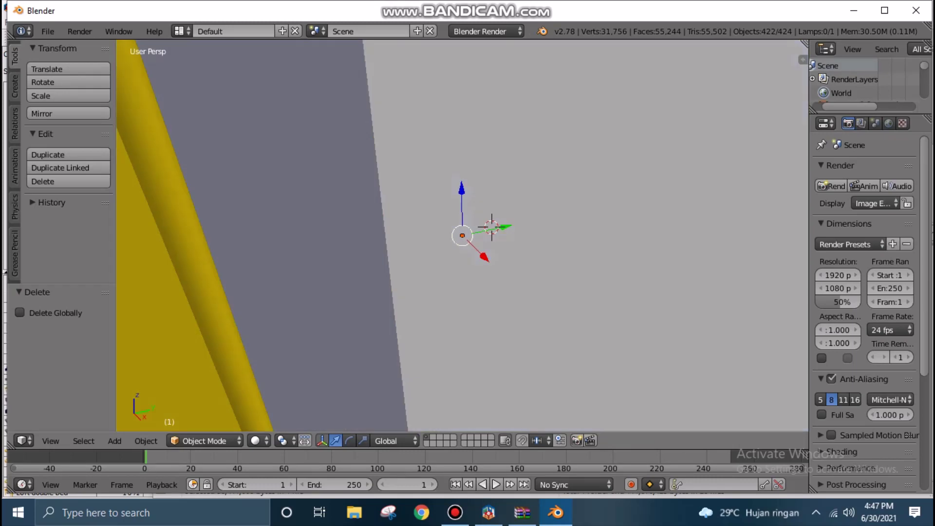
{"action": "scroll", "coordinate": [461, 236], "scroll_direction": "up", "scroll_amount": 4}
{"action": "scroll", "coordinate": [465, 235], "scroll_direction": "down", "scroll_amount": 1}
{"action": "scroll", "coordinate": [465, 235], "scroll_direction": "down", "scroll_amount": 2}
{"action": "scroll", "coordinate": [465, 235], "scroll_direction": "down", "scroll_amount": 2}
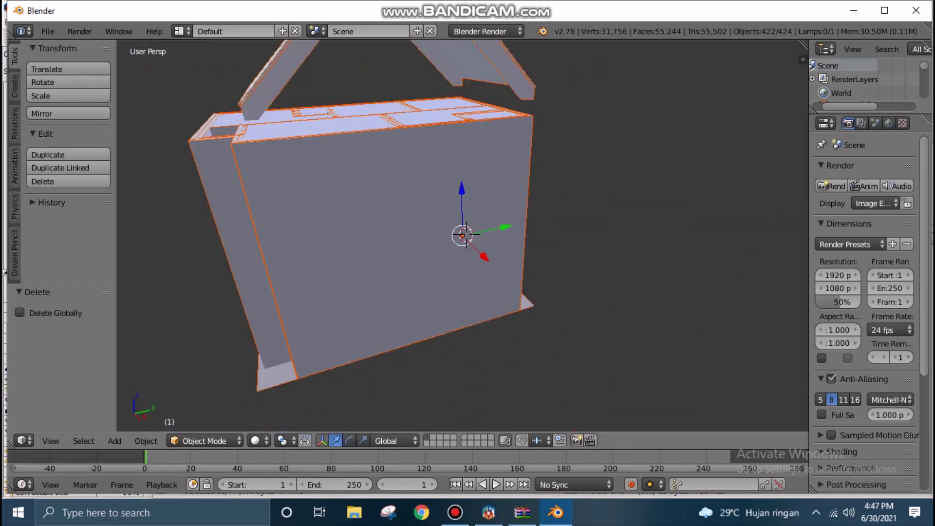
{"action": "scroll", "coordinate": [465, 235], "scroll_direction": "down", "scroll_amount": 2}
{"action": "scroll", "coordinate": [465, 235], "scroll_direction": "down", "scroll_amount": 1}
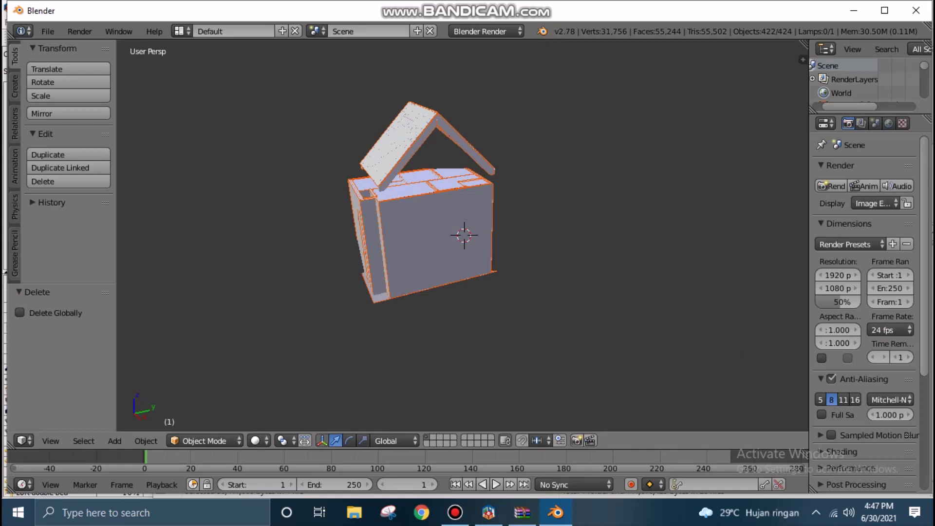
Place the 3D cursor in empty space left of the house and adjust the zoom.
{"action": "left_click", "coordinate": [292, 221]}
{"action": "scroll", "coordinate": [462, 235], "scroll_direction": "down", "scroll_amount": 2}
{"action": "scroll", "coordinate": [463, 236], "scroll_direction": "up", "scroll_amount": 1}
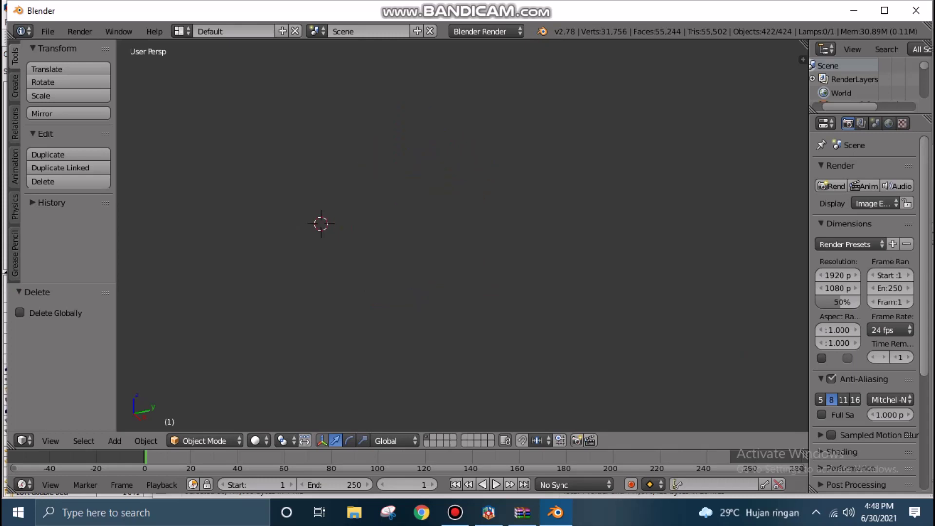
{"action": "scroll", "coordinate": [462, 235], "scroll_direction": "up", "scroll_amount": 1}
{"action": "scroll", "coordinate": [463, 236], "scroll_direction": "up", "scroll_amount": 1}
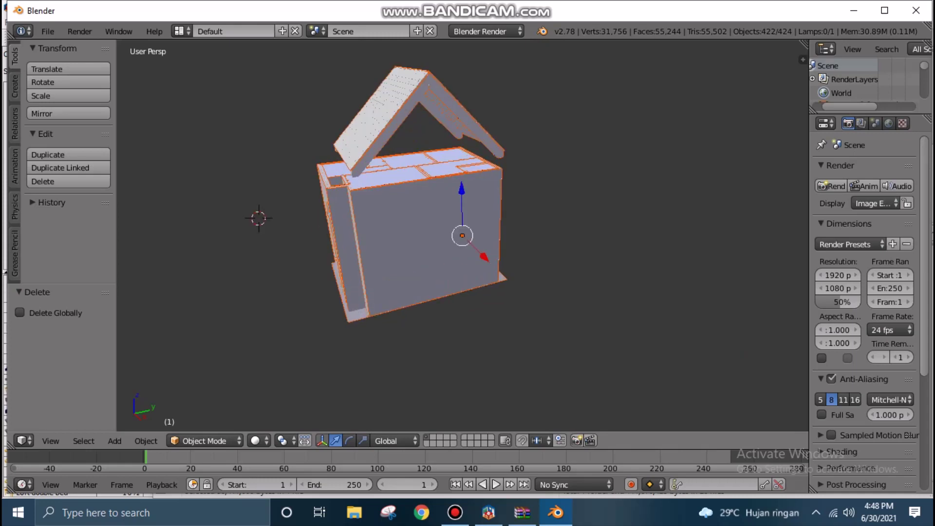
Render a test image of the scene, then hide the render view to return to 3D.
{"action": "left_click", "coordinate": [80, 31]}
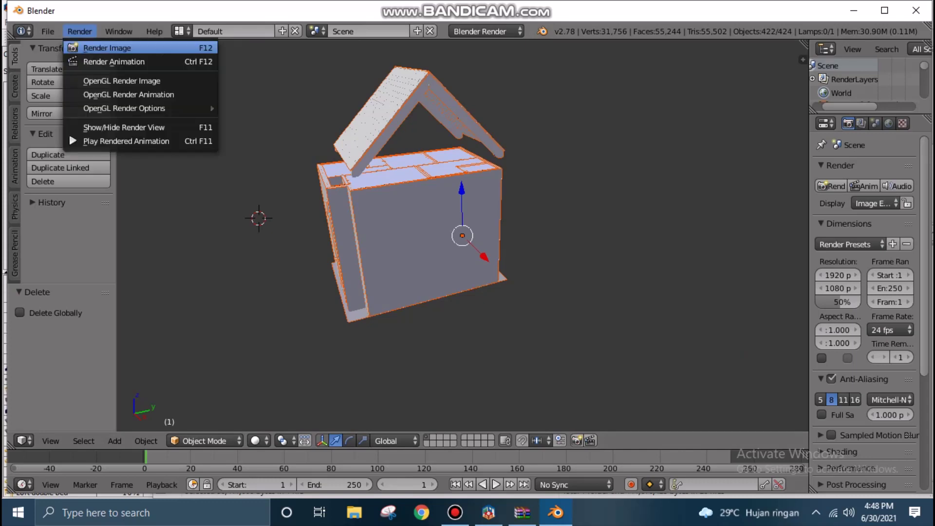
{"action": "left_click", "coordinate": [107, 48]}
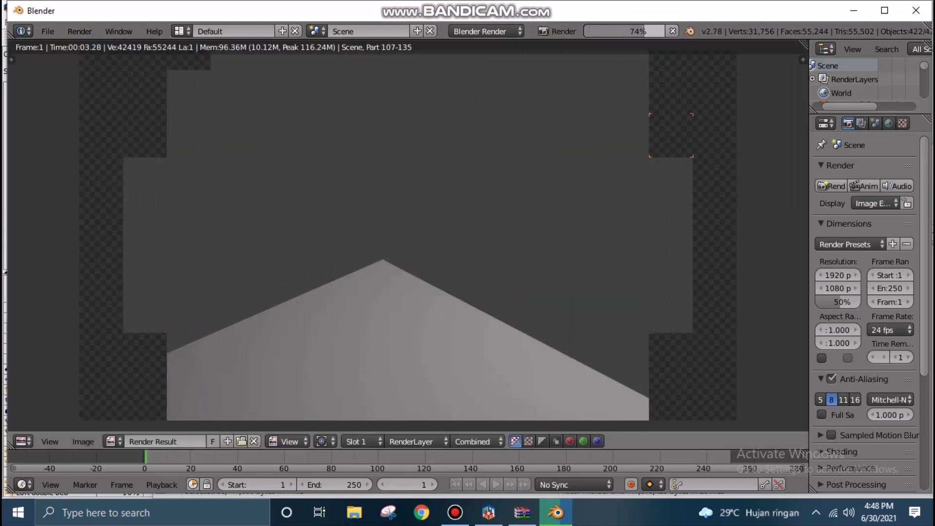
{"action": "left_click", "coordinate": [79, 31]}
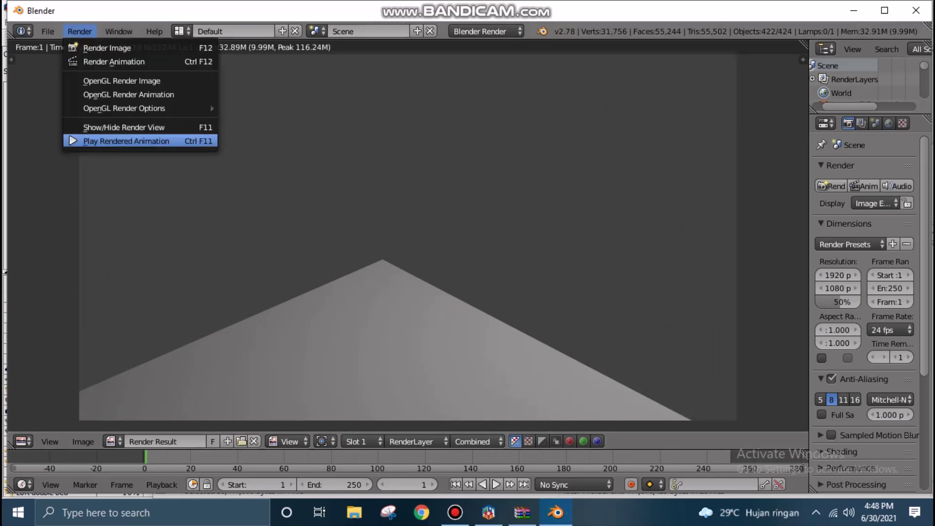
{"action": "left_click", "coordinate": [122, 127]}
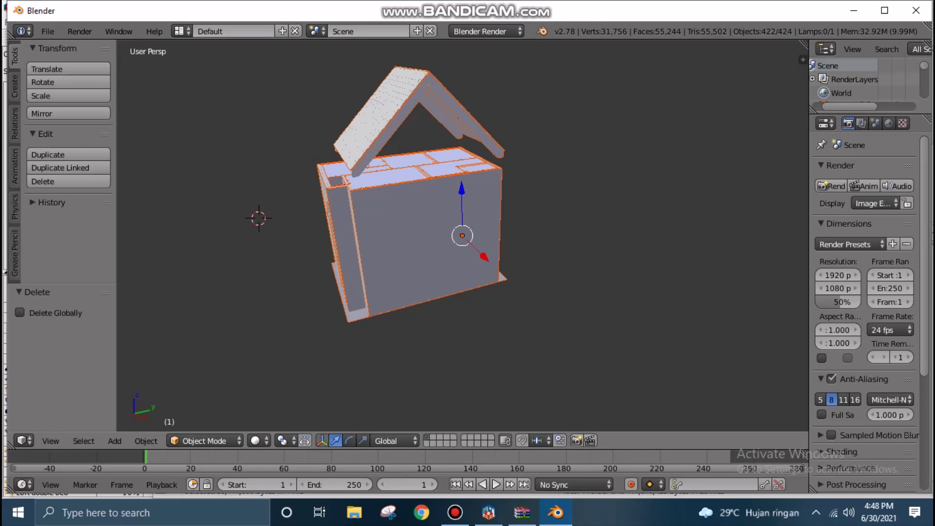
Scale the whole house down uniformly to 0.395.
{"action": "key", "text": "s"}
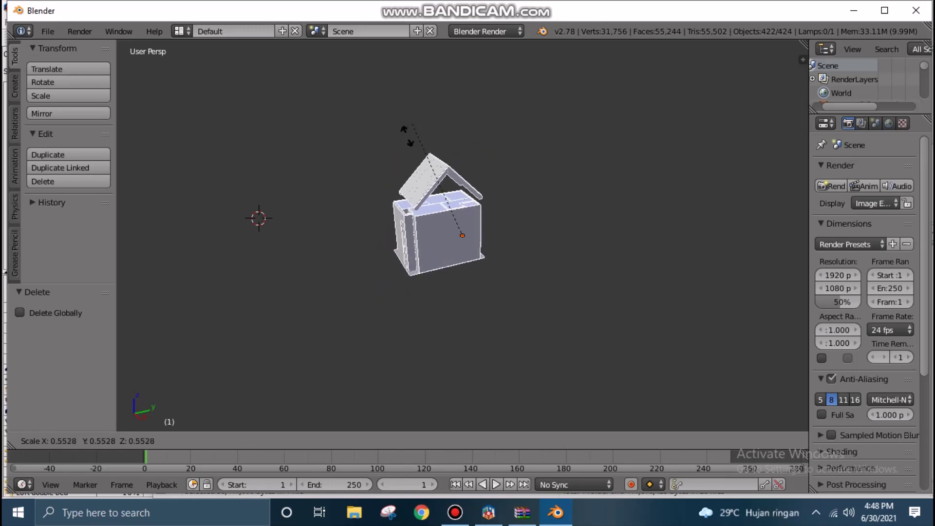
{"action": "left_click", "coordinate": [369, 242]}
{"action": "scroll", "coordinate": [369, 241], "scroll_direction": "up", "scroll_amount": 1}
{"action": "scroll", "coordinate": [369, 242], "scroll_direction": "up", "scroll_amount": 1}
{"action": "scroll", "coordinate": [424, 204], "scroll_direction": "up", "scroll_amount": 2}
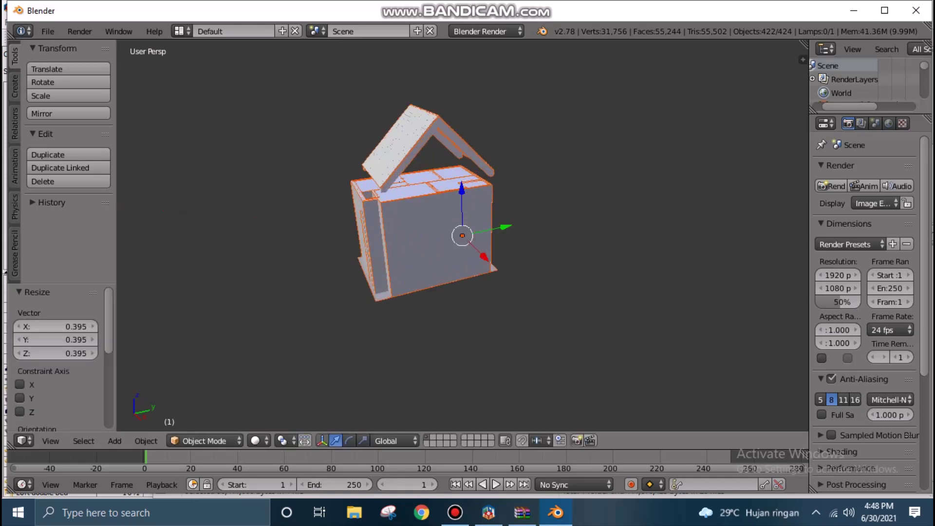
Shrink the house uniformly by a further factor of 0.490.
{"action": "key", "text": "s"}
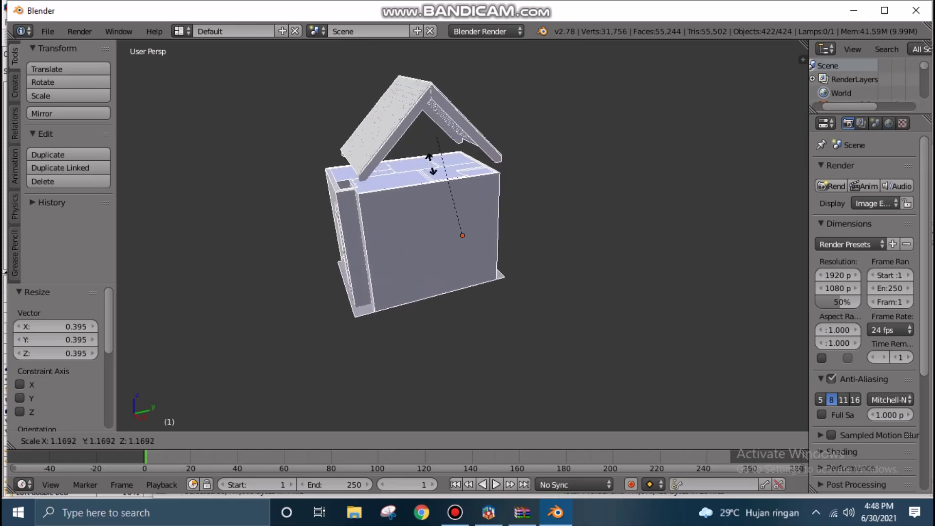
{"action": "left_click", "coordinate": [427, 251]}
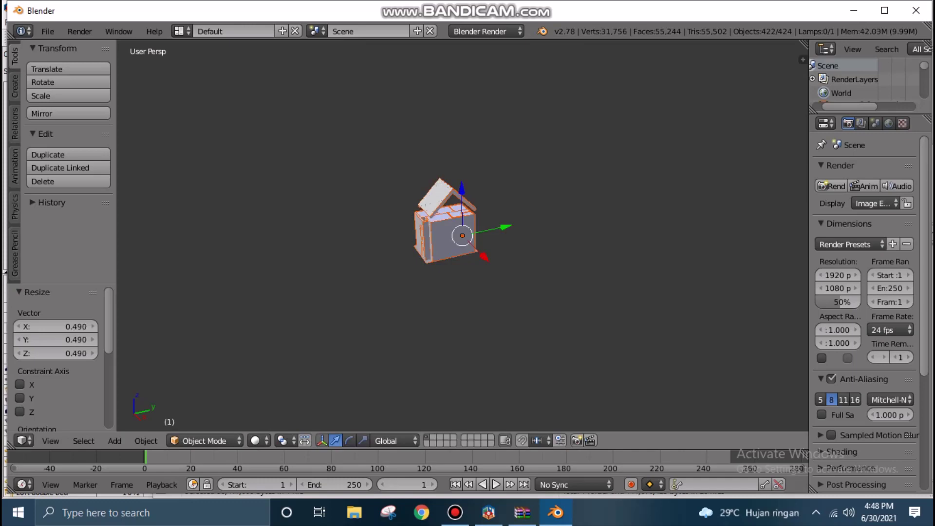
{"action": "left_click", "coordinate": [79, 32]}
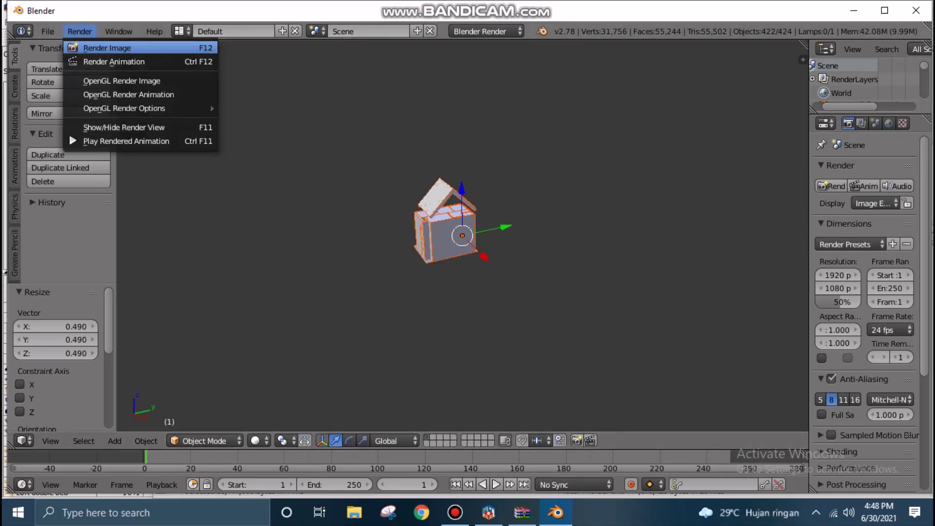
Render a test image of the smaller house, then hide the render view to return to the 3D viewport.
{"action": "left_click", "coordinate": [107, 47]}
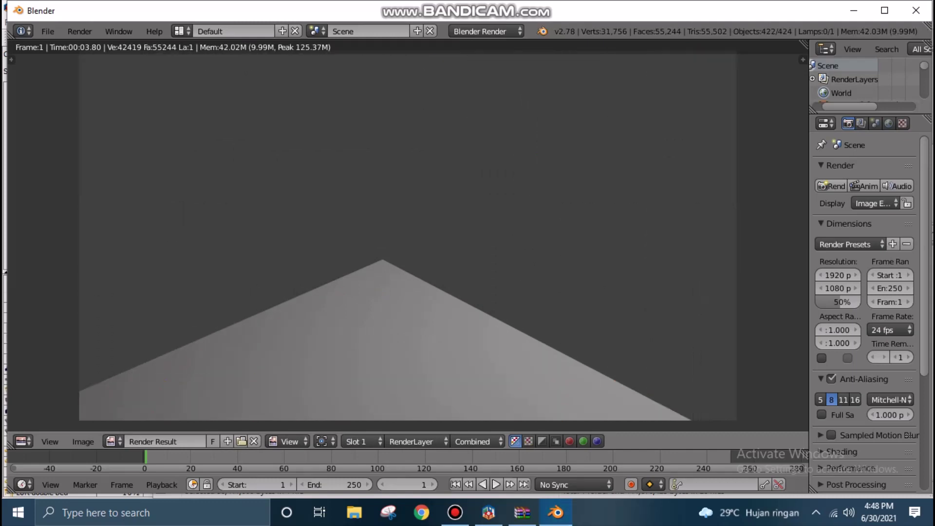
{"action": "left_click", "coordinate": [80, 31]}
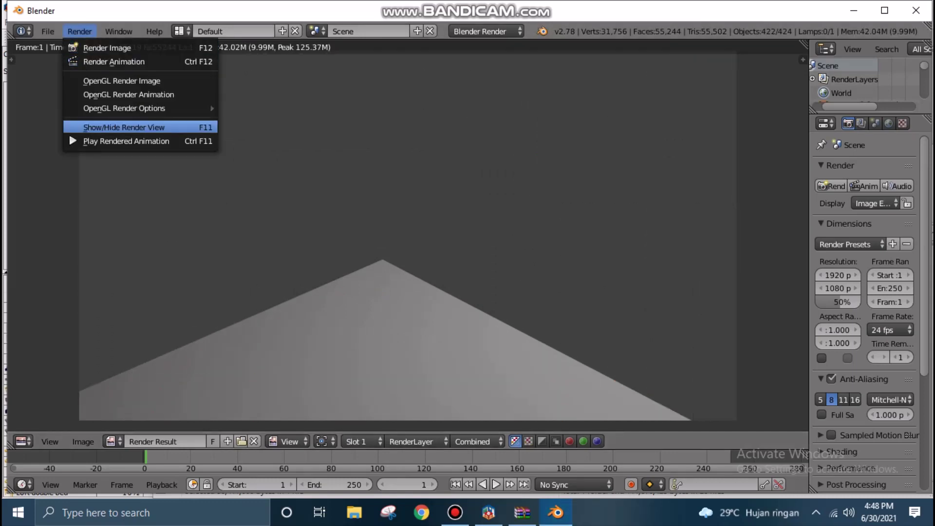
{"action": "left_click", "coordinate": [97, 126]}
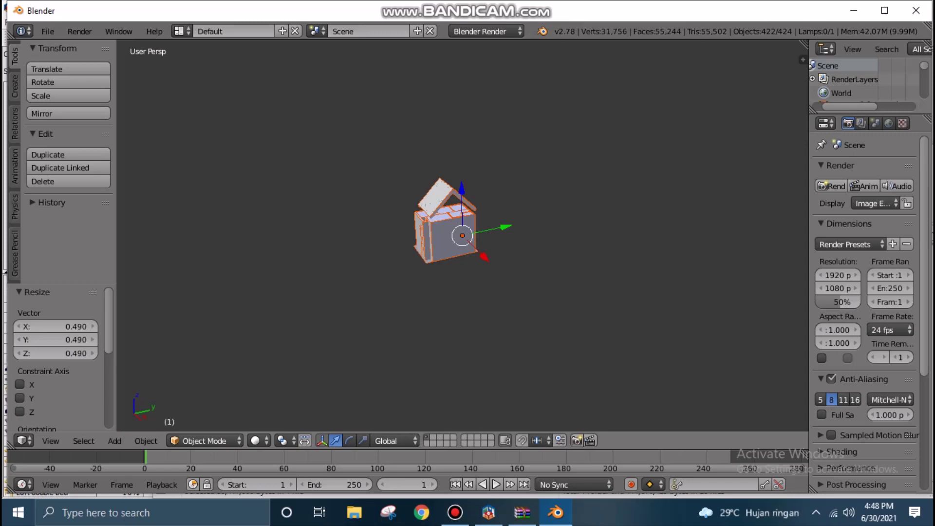
{"action": "left_click", "coordinate": [48, 31]}
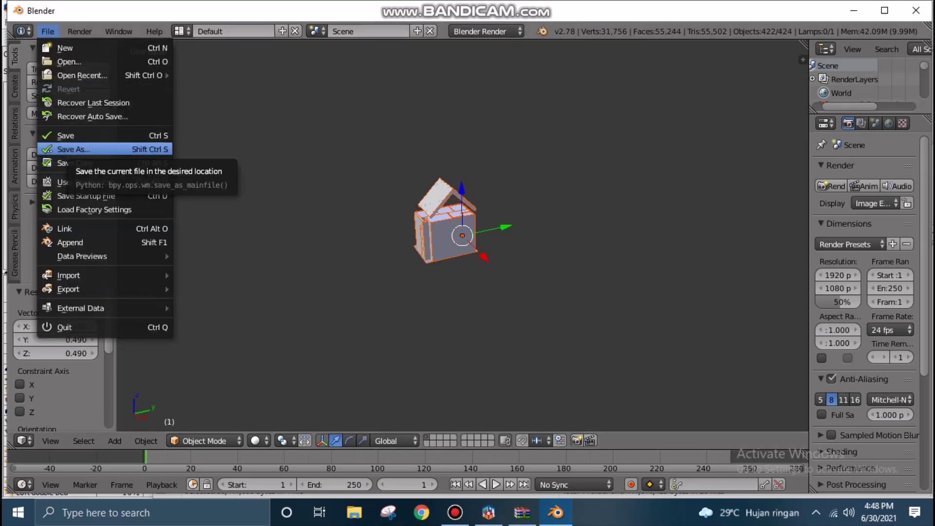
Save the scene as 'hasil import.blend' in the Documents folder.
{"action": "left_click", "coordinate": [73, 149]}
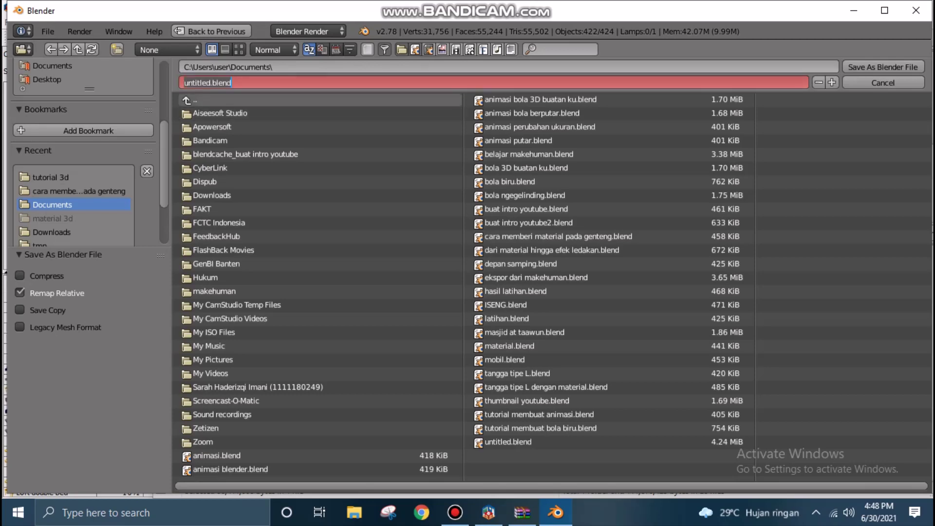
{"action": "type", "text": "hasil"}
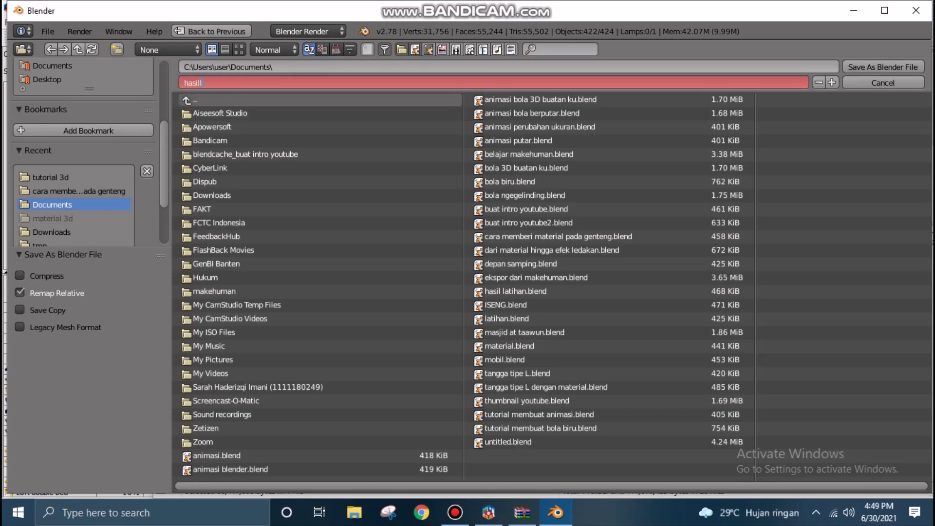
{"action": "type", "text": " import"}
{"action": "key", "text": "Return"}
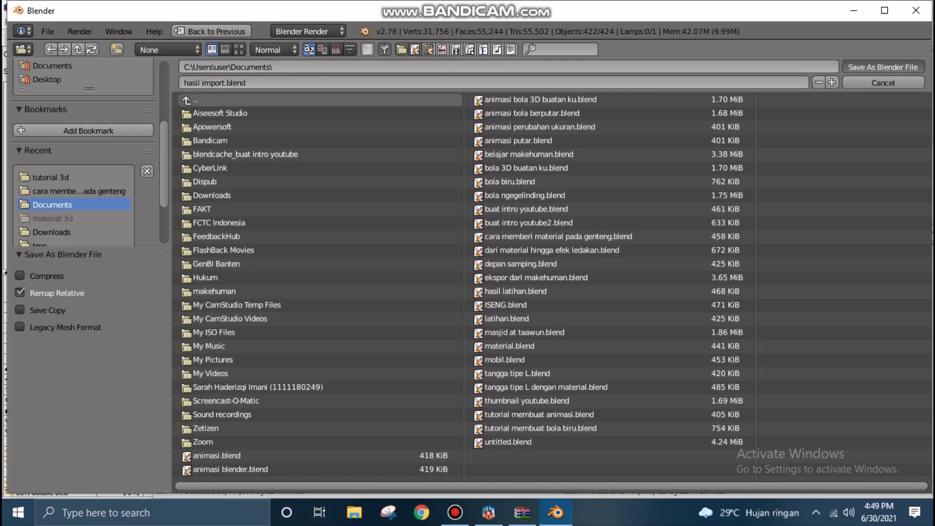
{"action": "key", "text": "Return"}
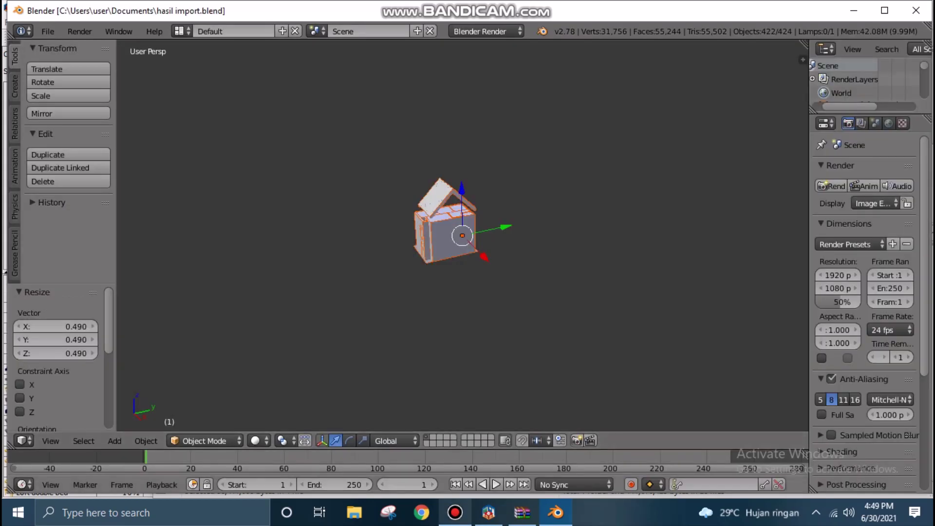
{"action": "left_click", "coordinate": [455, 512]}
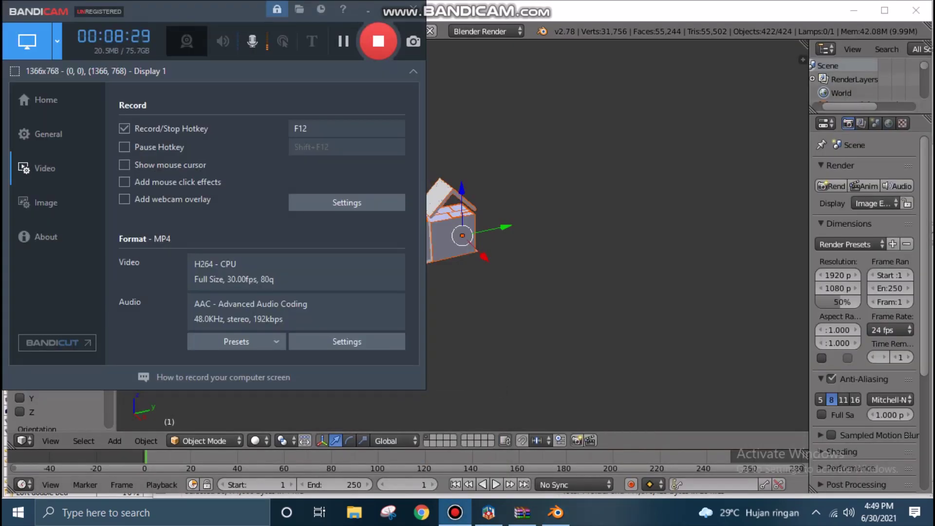